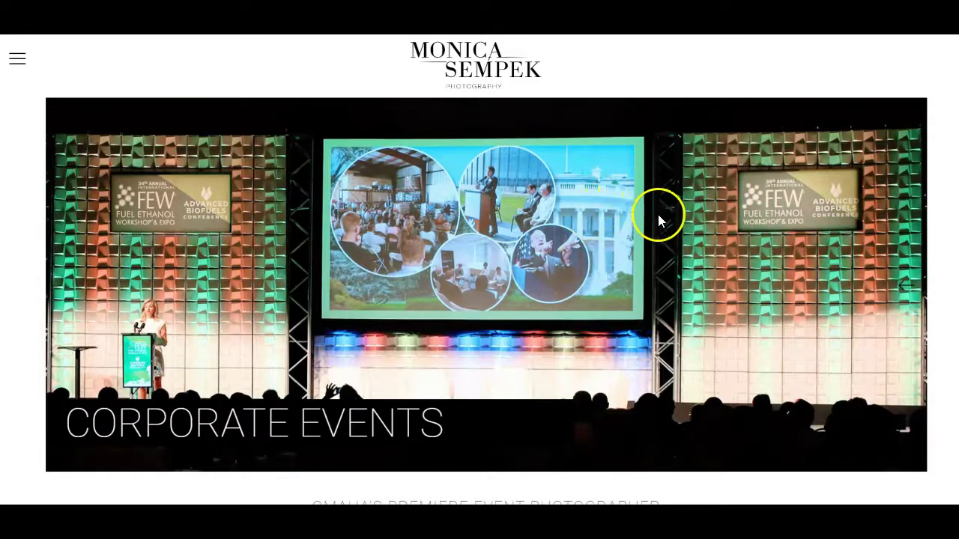
Step: Scroll to the service tiles and bring up the photo collage's image menu to save it
scroll(657, 217, down, 5)
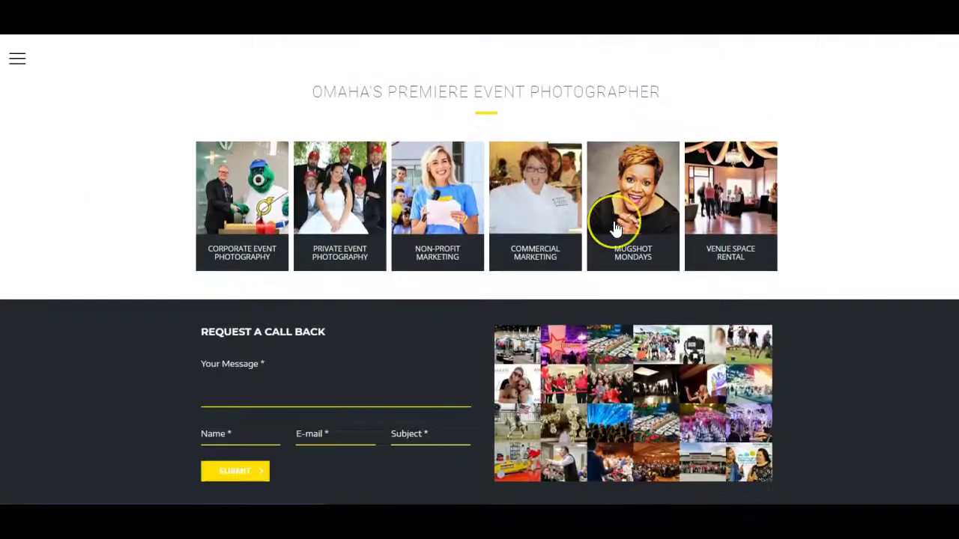
scroll(614, 229, down, 4)
scroll(614, 228, up, 4)
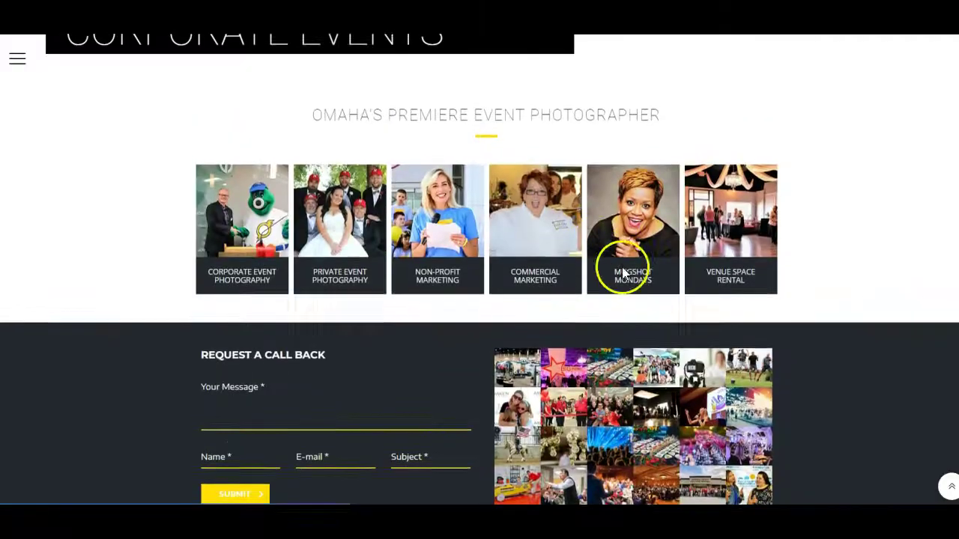
right_click(619, 378)
click(665, 400)
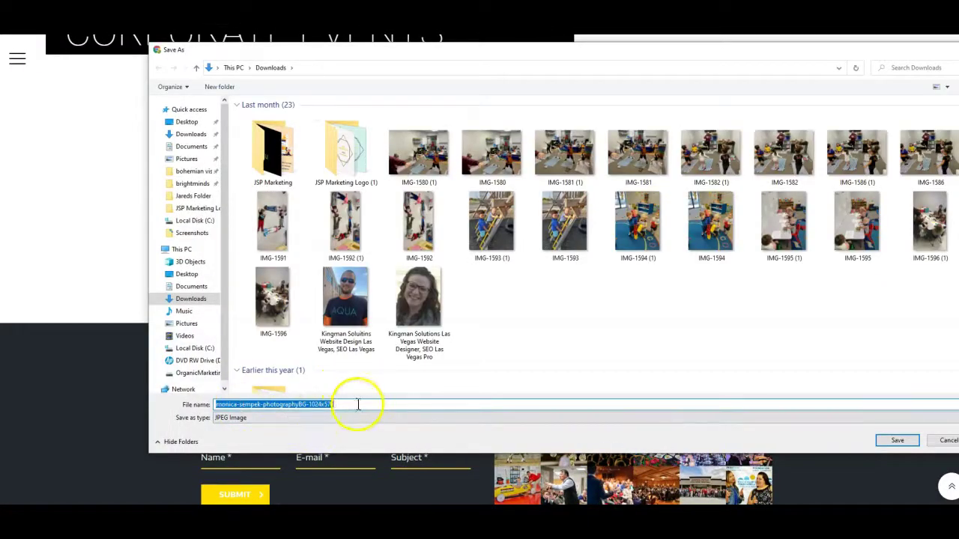
drag(349, 404, 203, 417)
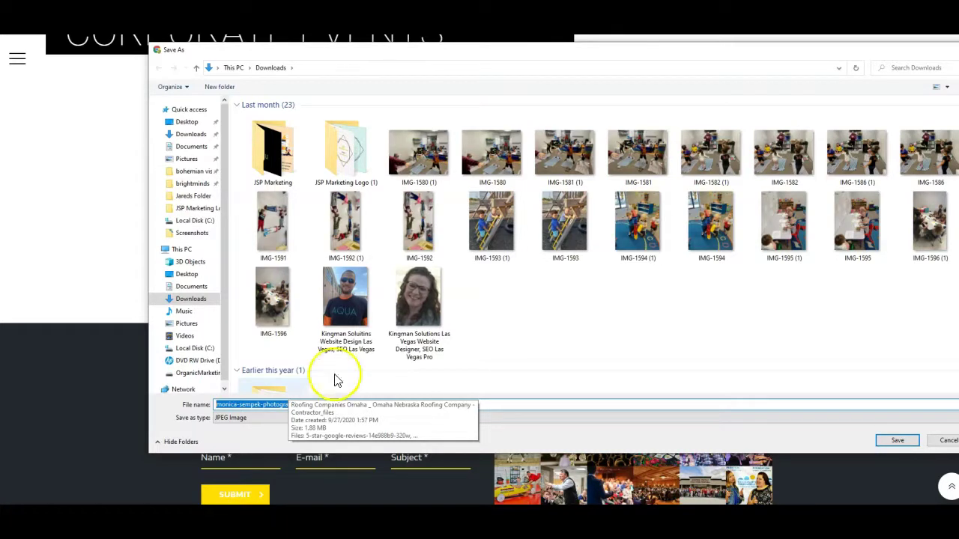
Step: Cancel the collage save, scroll through the service tiles and bring up a tile's link menu
click(947, 441)
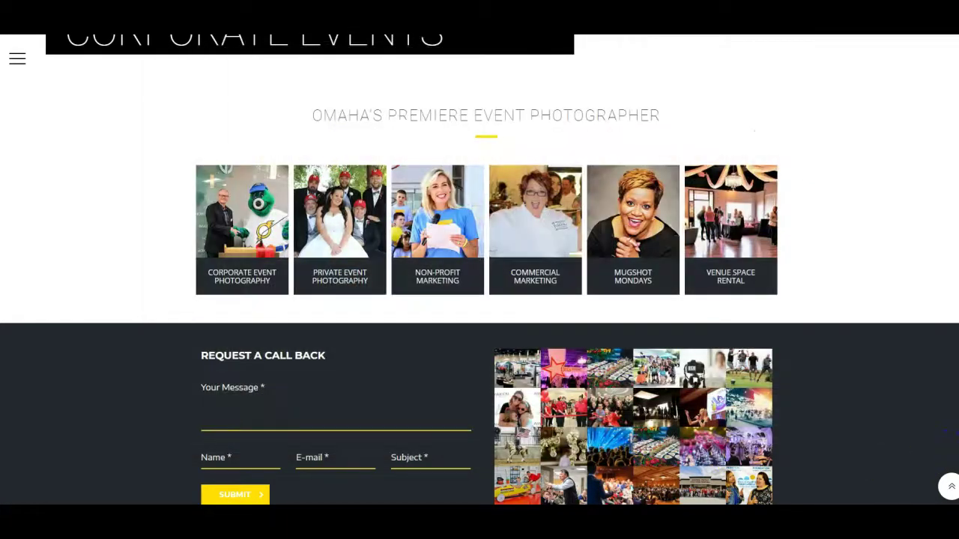
scroll(567, 483, down, 2)
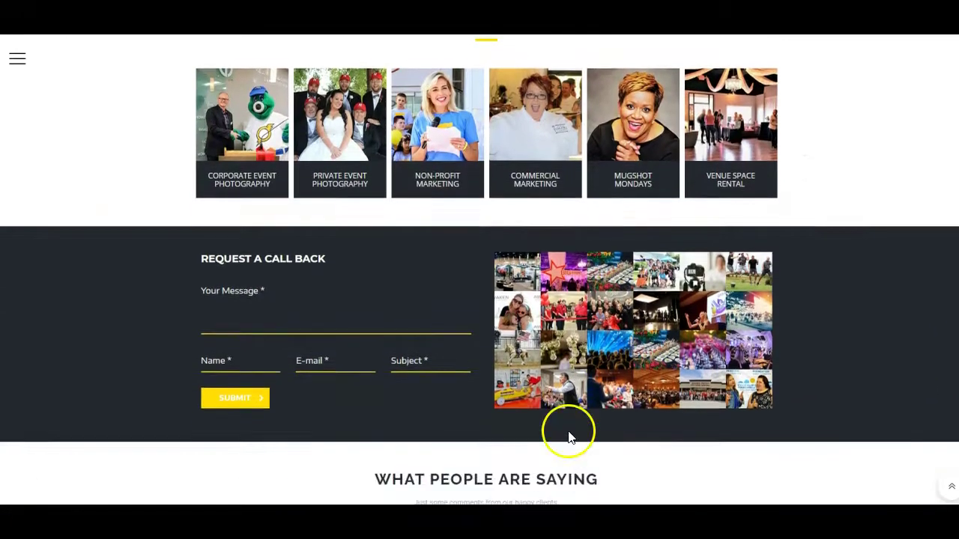
scroll(604, 364, down, 2)
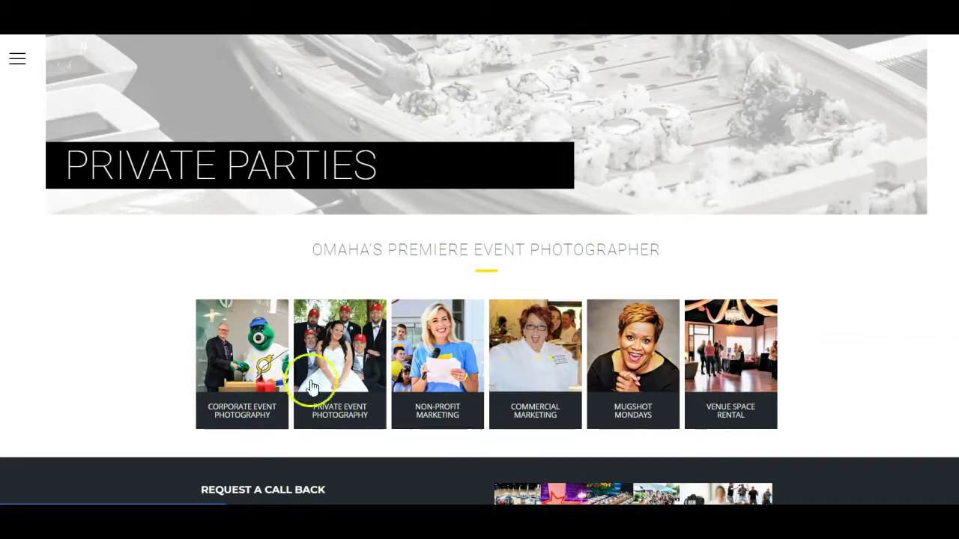
right_click(233, 363)
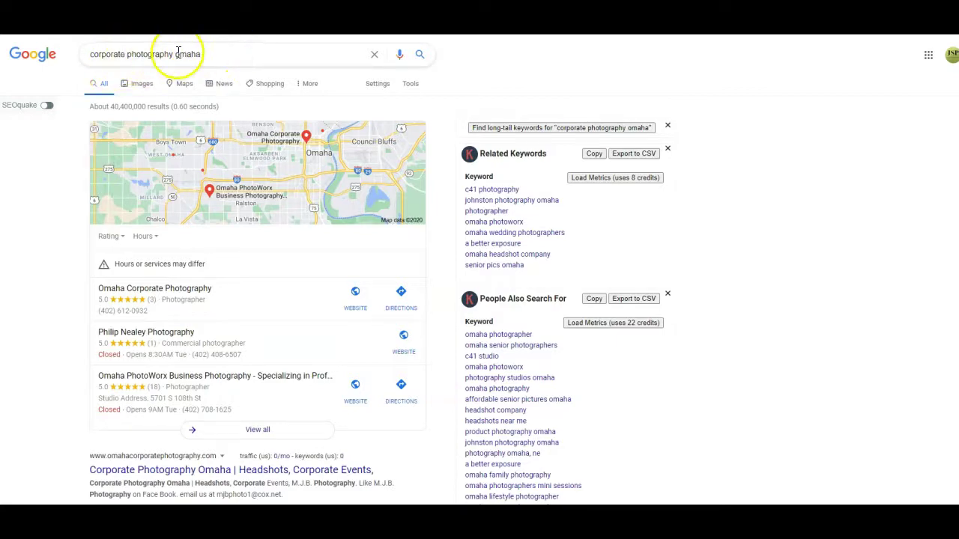
click(153, 287)
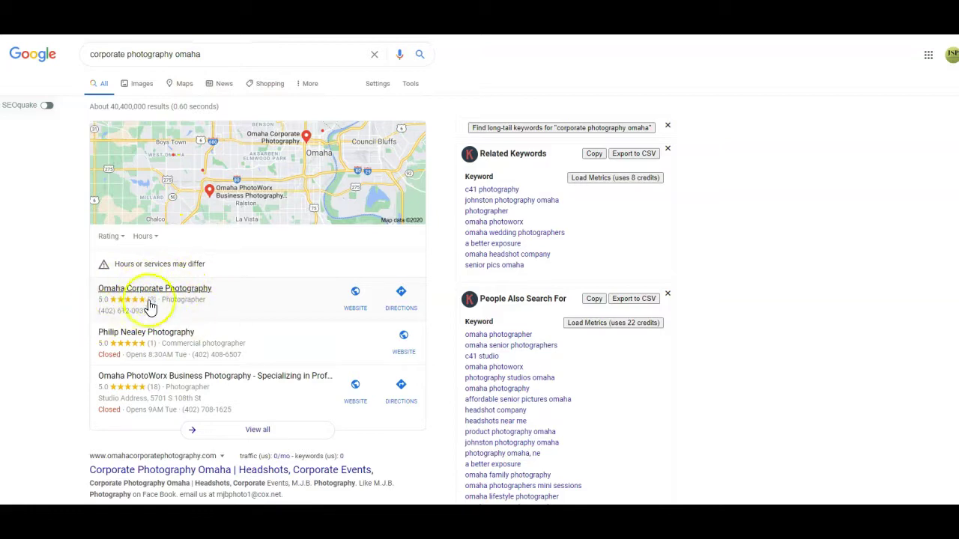
click(118, 294)
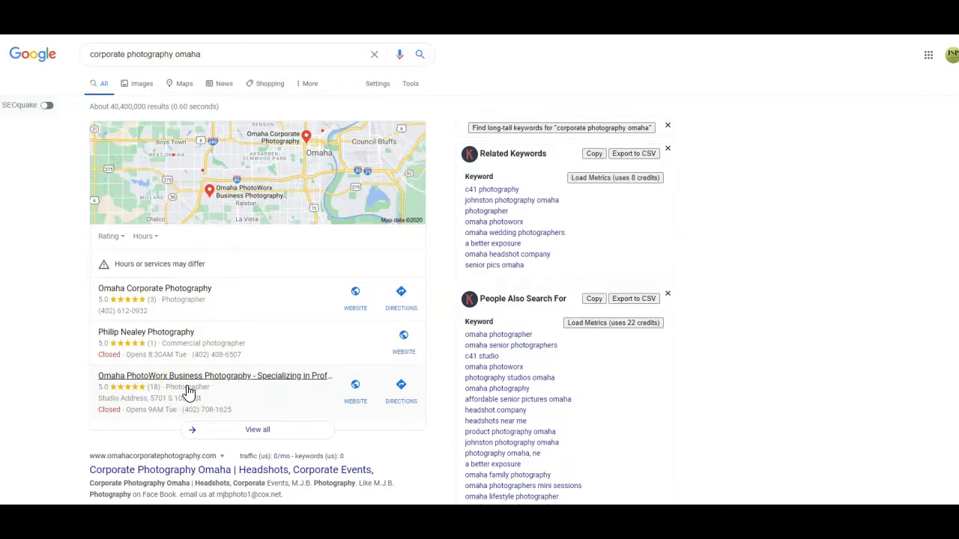
Step: Visit the Monica Sempek result, then the 'Corporate Photography Omaha | Headshots' competitor site
scroll(230, 396, down, 3)
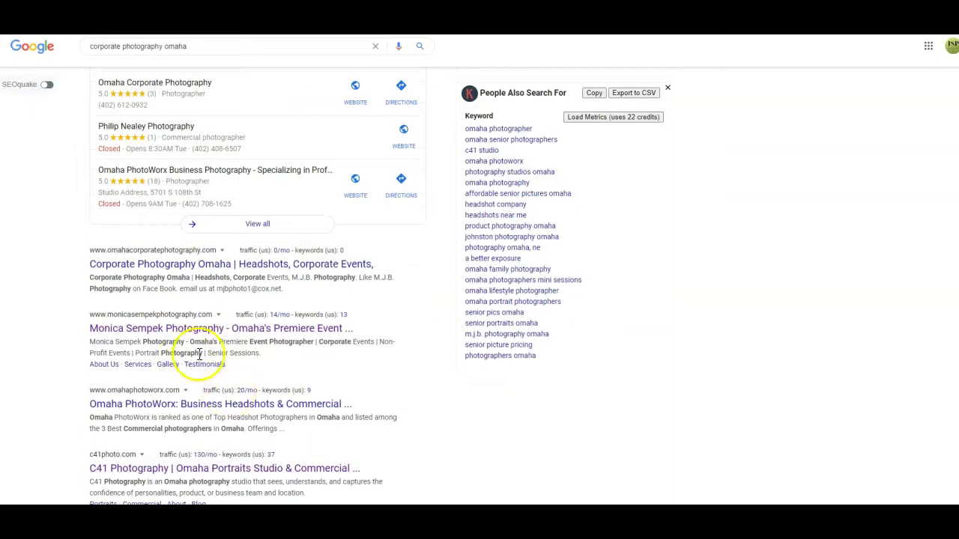
click(252, 335)
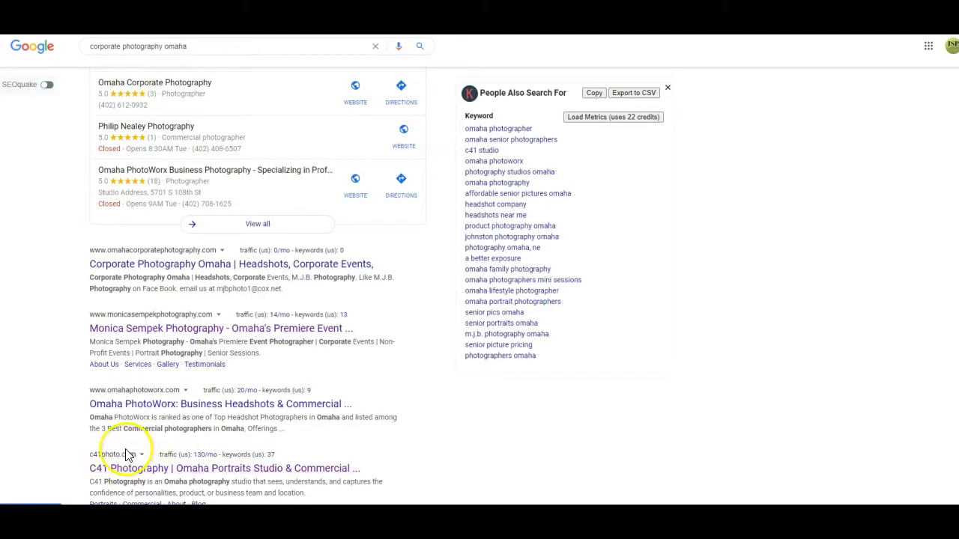
scroll(188, 411, up, 3)
click(214, 420)
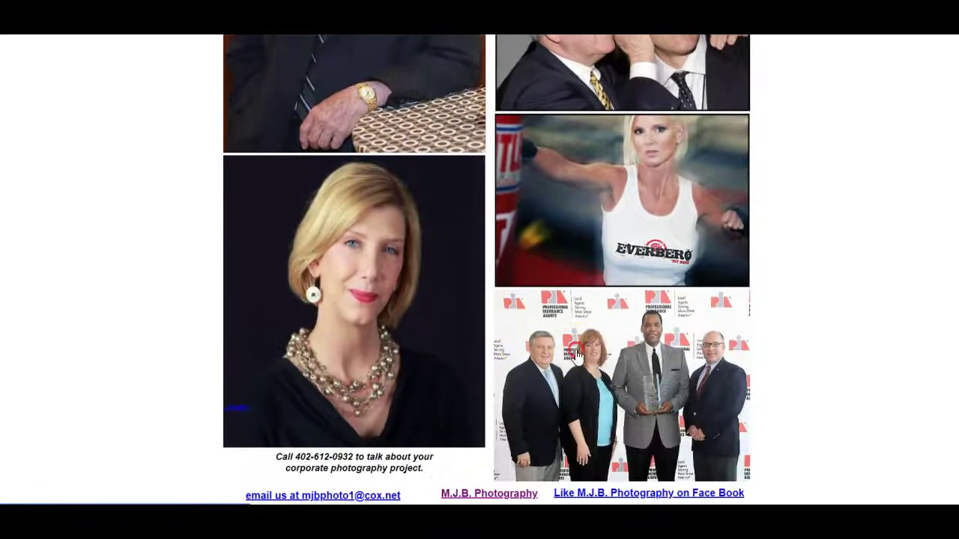
right_click(576, 352)
click(606, 401)
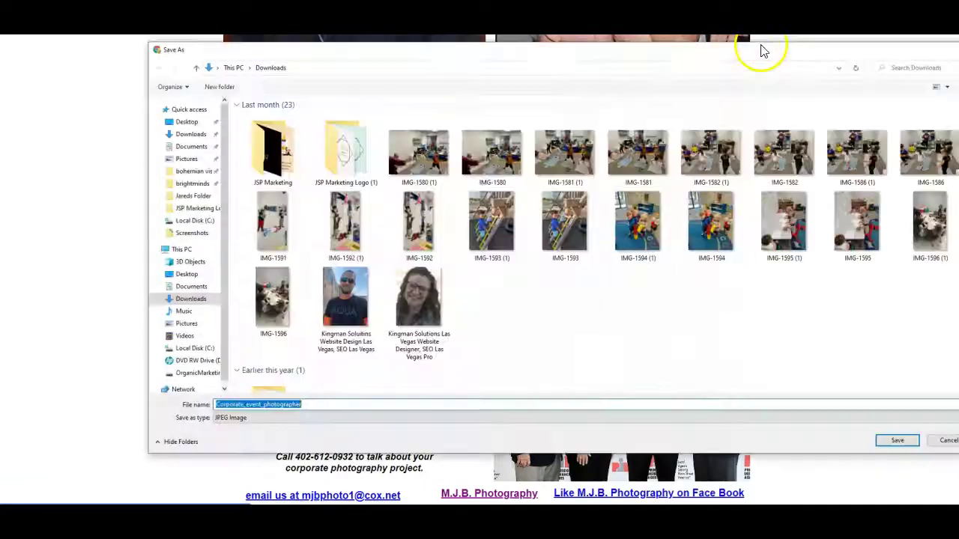
key(Escape)
right_click(642, 396)
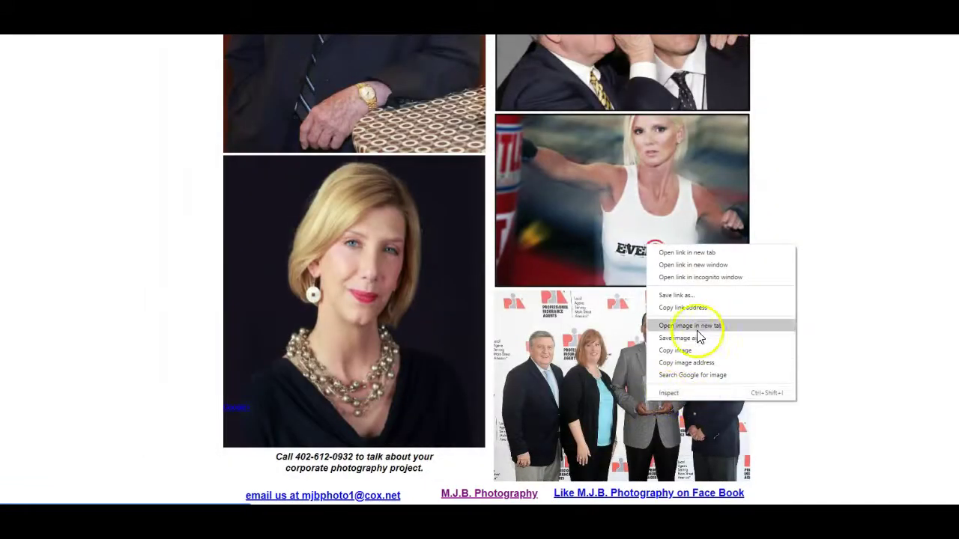
click(687, 336)
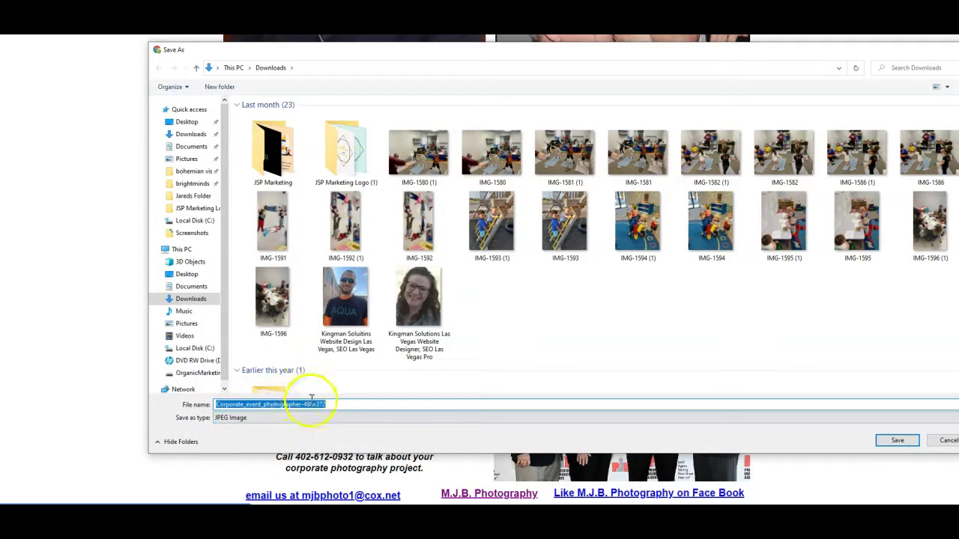
drag(302, 404, 324, 405)
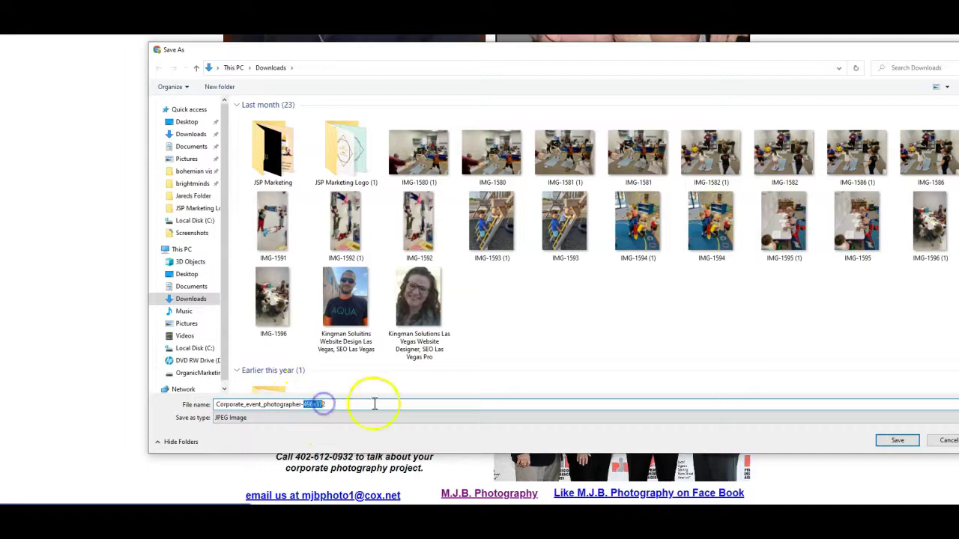
click(948, 447)
scroll(809, 420, up, 10)
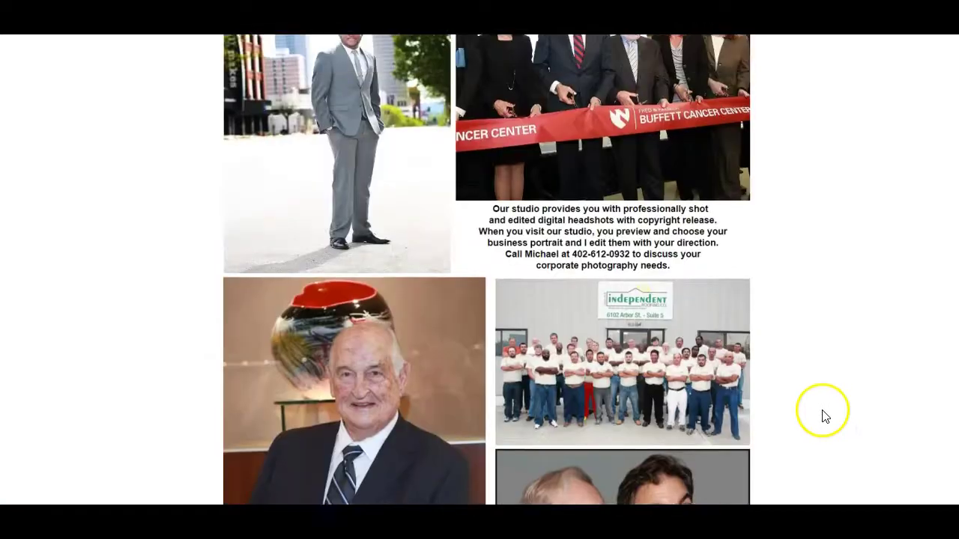
scroll(822, 417, up, 7)
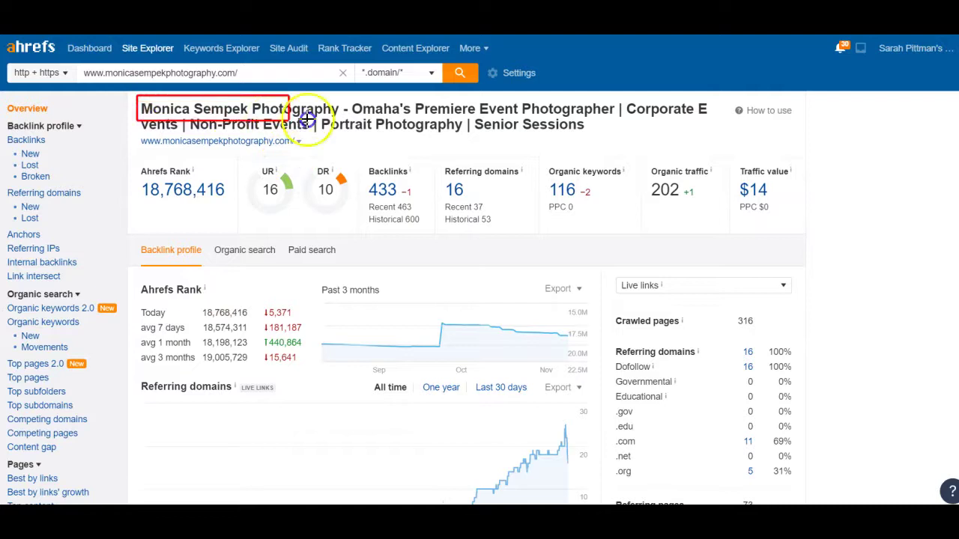
Step: Outline the page title in red, highlighting Portrait Photography and Non-Profit Events
mouse_move(307, 120)
mouse_down()
mouse_move(667, 135)
mouse_move(727, 128)
mouse_move(721, 136)
mouse_up()
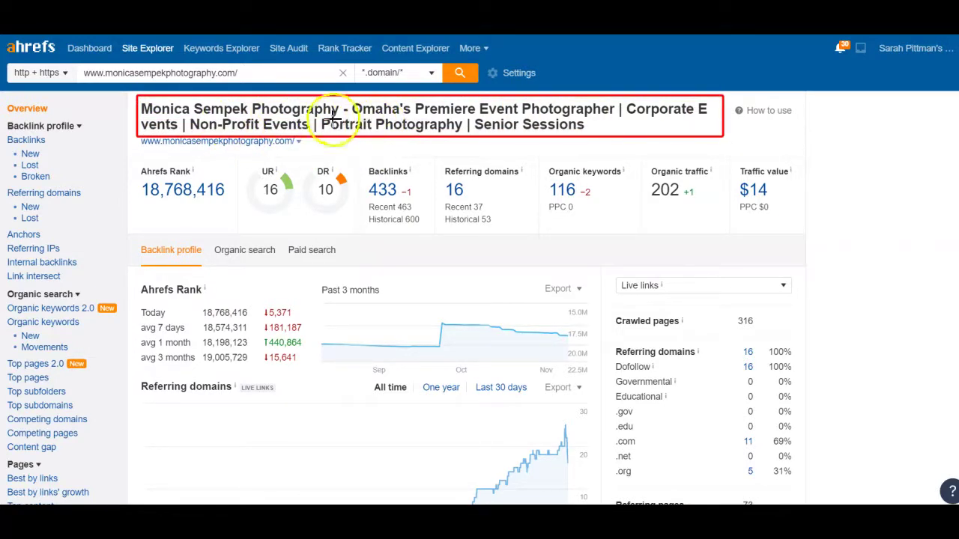
mouse_move(316, 117)
mouse_down()
mouse_move(462, 141)
mouse_move(598, 140)
mouse_up()
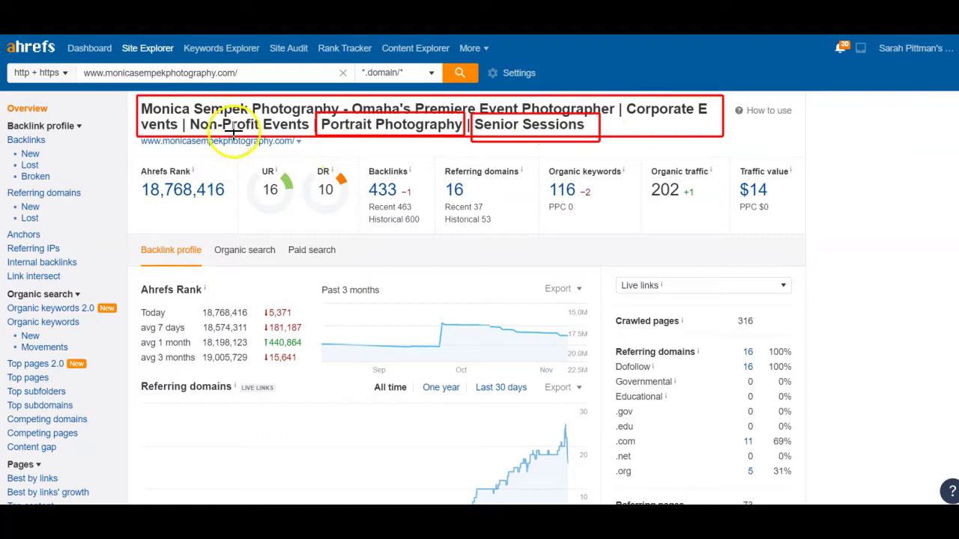
drag(183, 116, 308, 138)
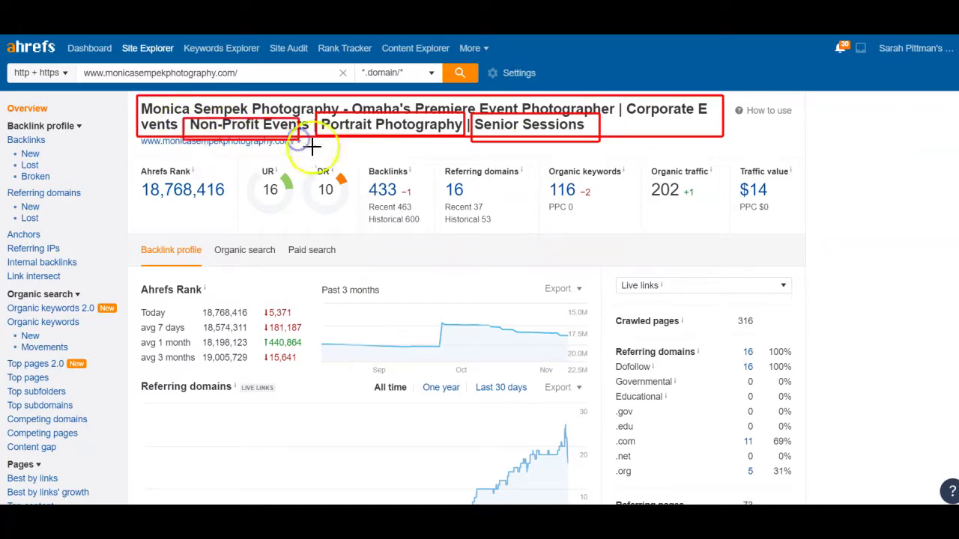
Step: Outline UR, DR 10, backlinks, 116 keywords and 202 traffic, then show the keywords list
mouse_move(241, 158)
mouse_down()
mouse_move(302, 225)
mouse_move(296, 230)
mouse_up()
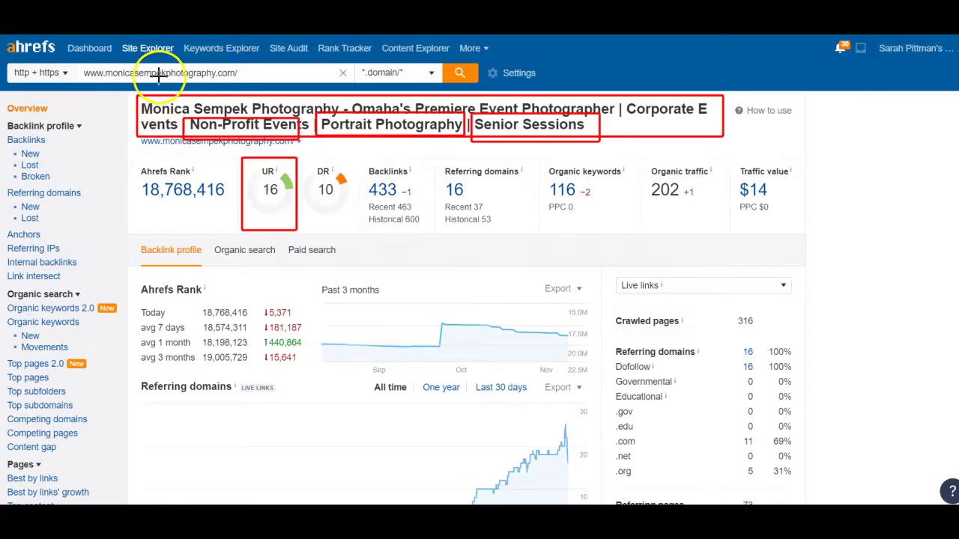
drag(303, 159, 351, 226)
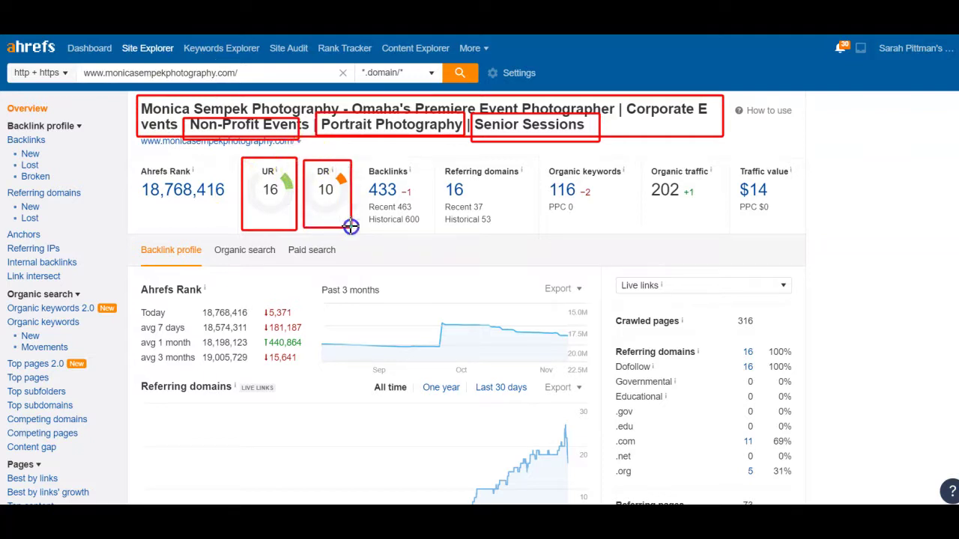
click(345, 189)
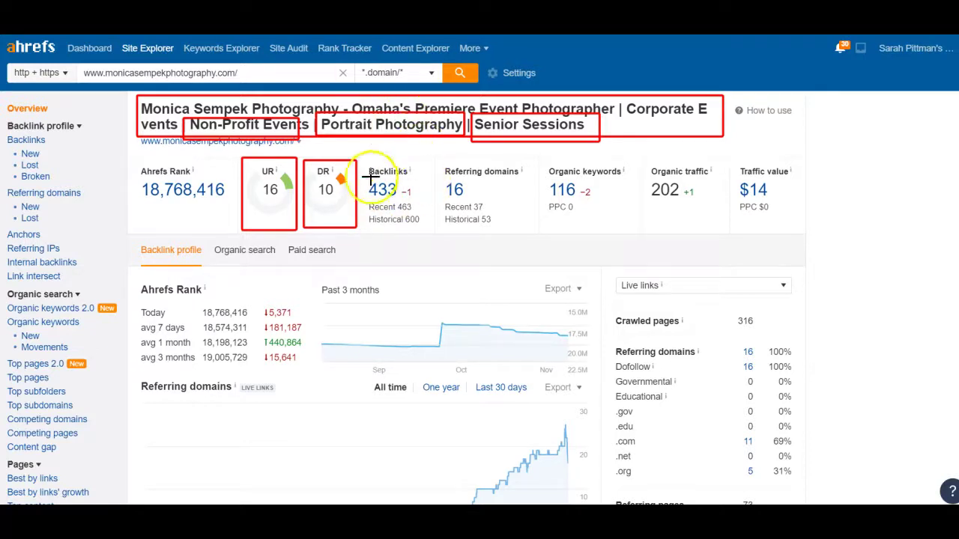
mouse_move(358, 155)
mouse_down()
mouse_move(456, 223)
mouse_move(532, 233)
mouse_up()
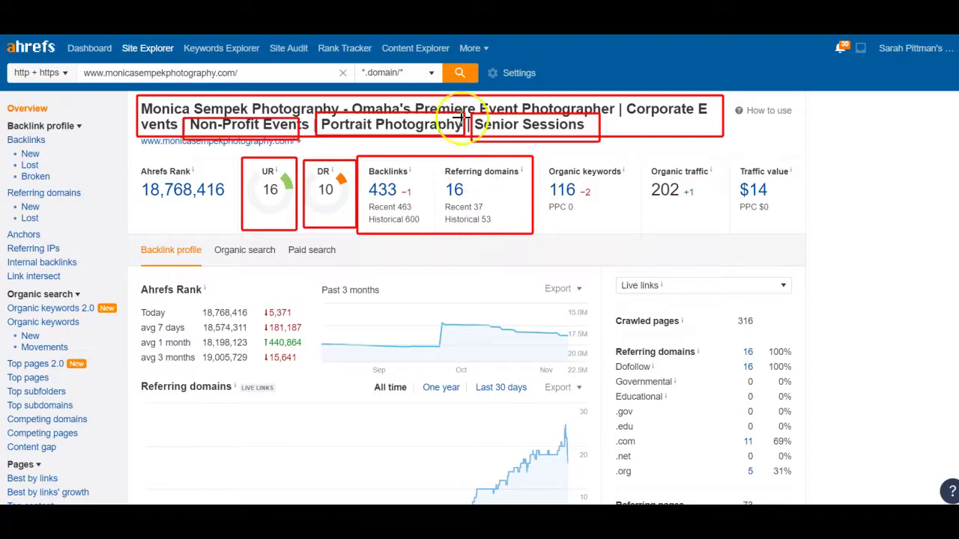
mouse_move(542, 164)
mouse_down()
mouse_move(570, 206)
mouse_move(629, 232)
mouse_up()
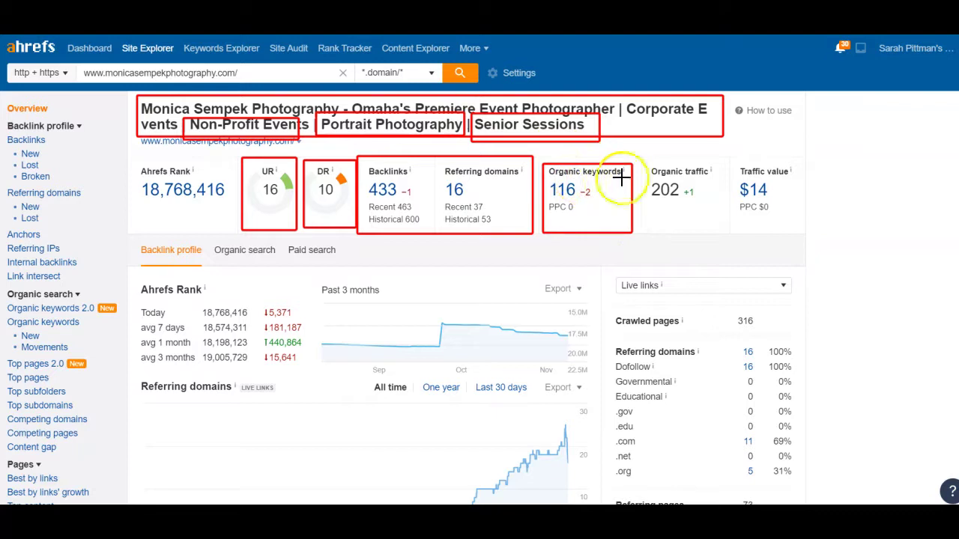
drag(643, 163, 724, 212)
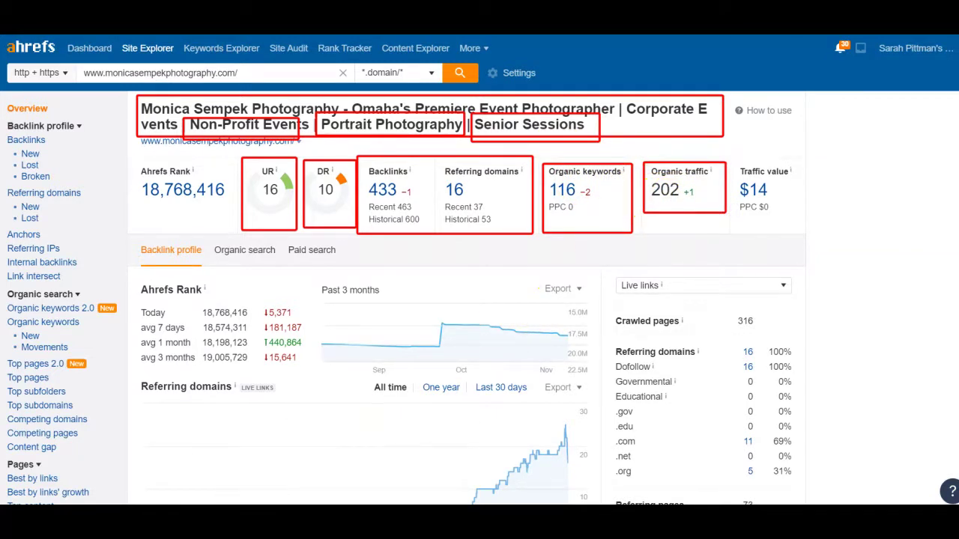
key(Escape)
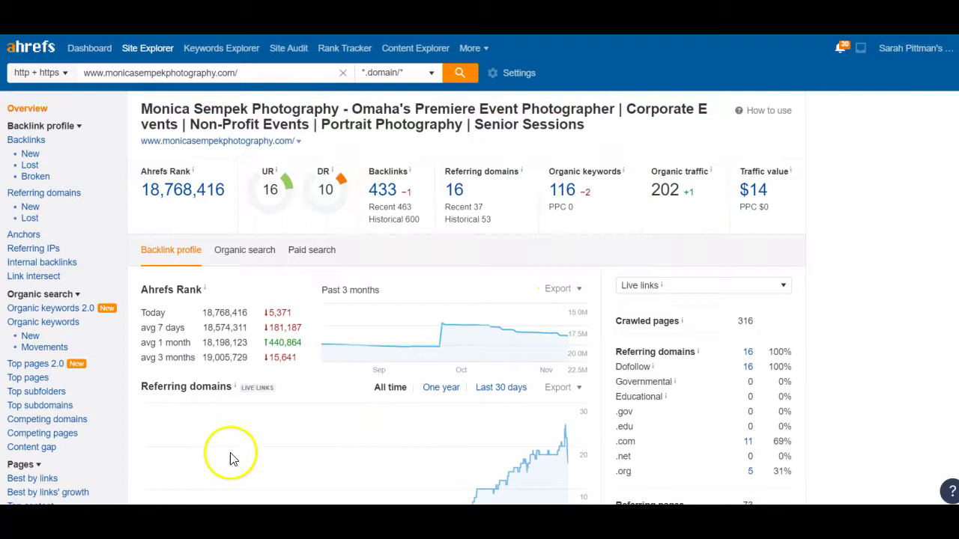
click(562, 189)
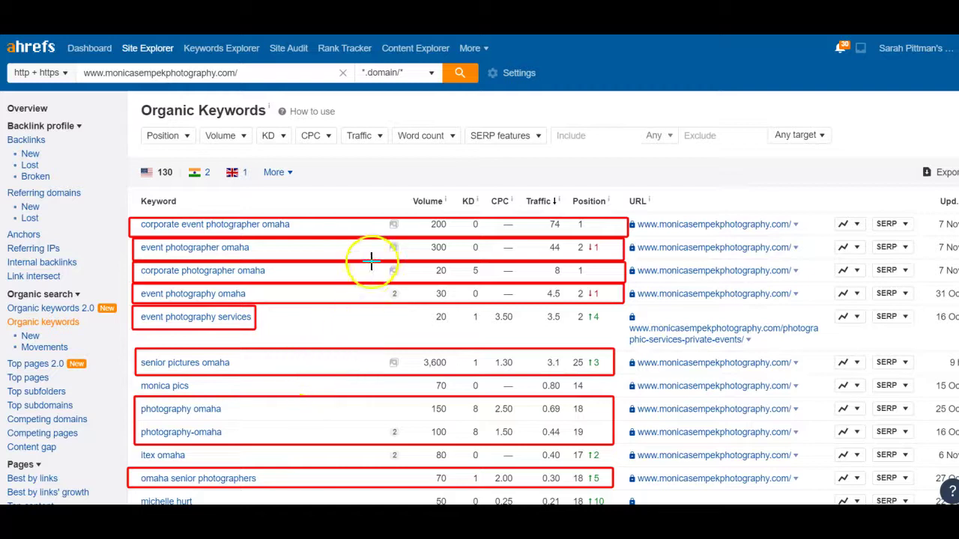
drag(417, 213, 462, 250)
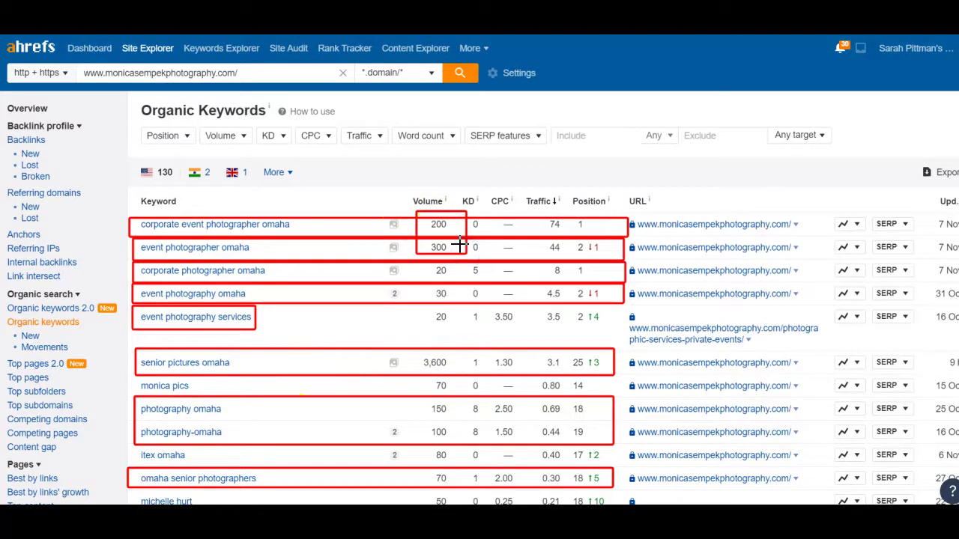
drag(414, 342, 466, 375)
click(425, 358)
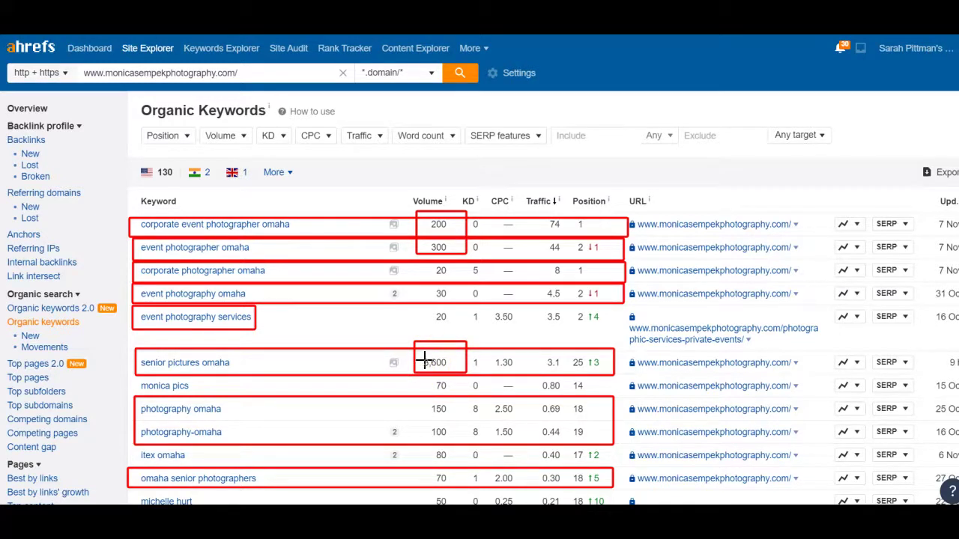
click(442, 352)
click(423, 352)
click(423, 352)
click(423, 352)
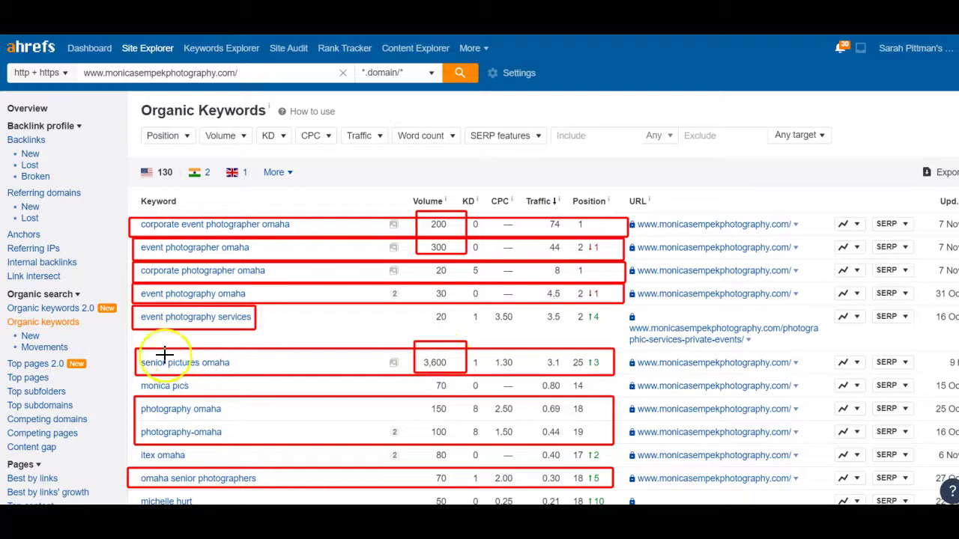
click(136, 353)
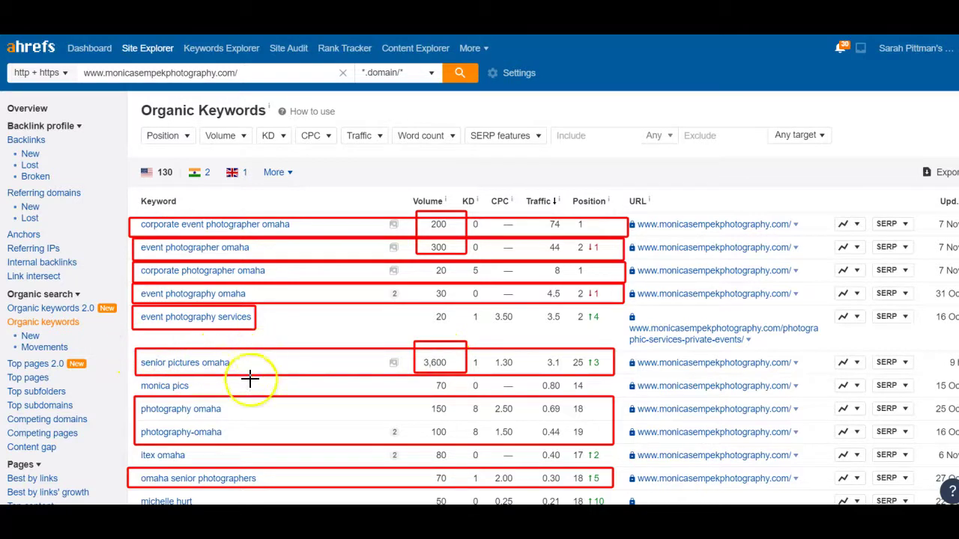
drag(135, 400, 241, 445)
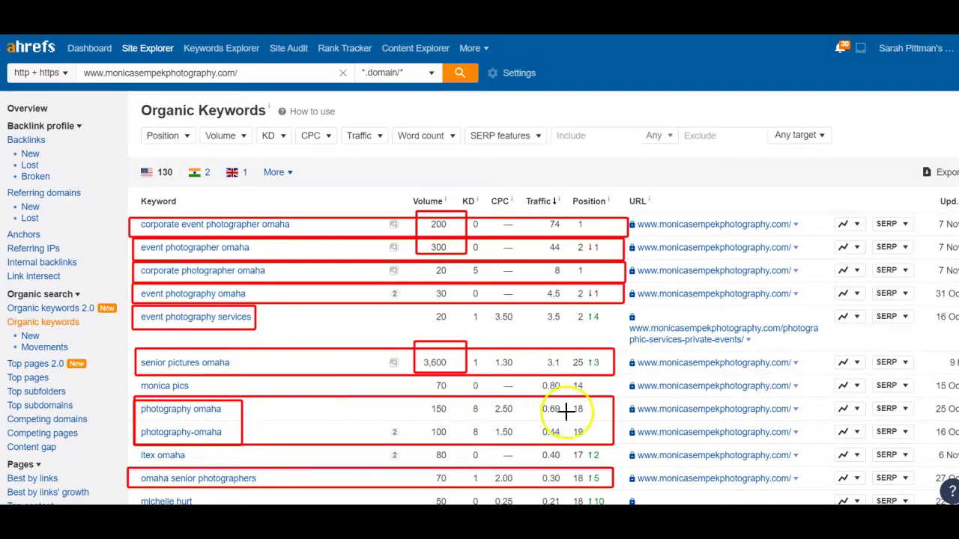
mouse_move(554, 349)
mouse_down()
mouse_move(595, 380)
mouse_move(578, 425)
mouse_move(597, 456)
mouse_up()
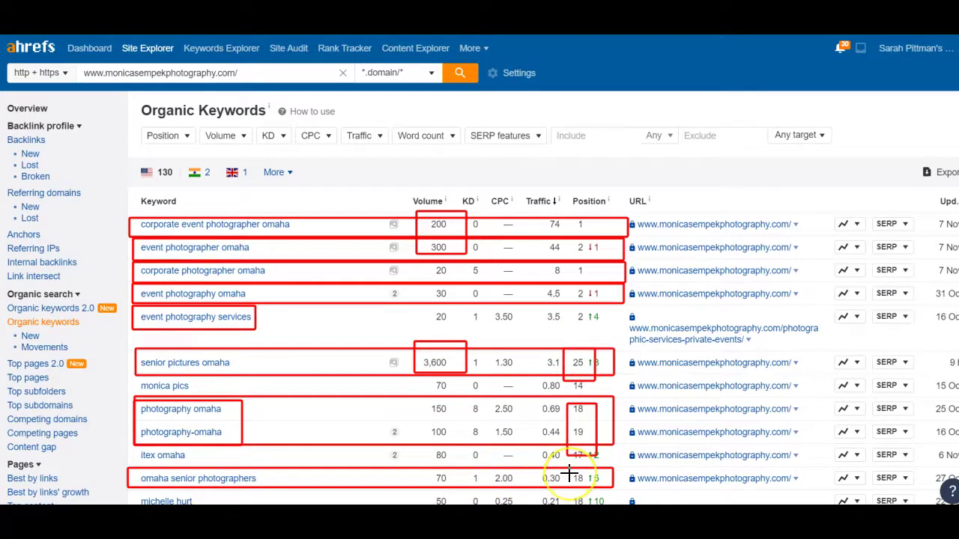
drag(569, 469, 613, 494)
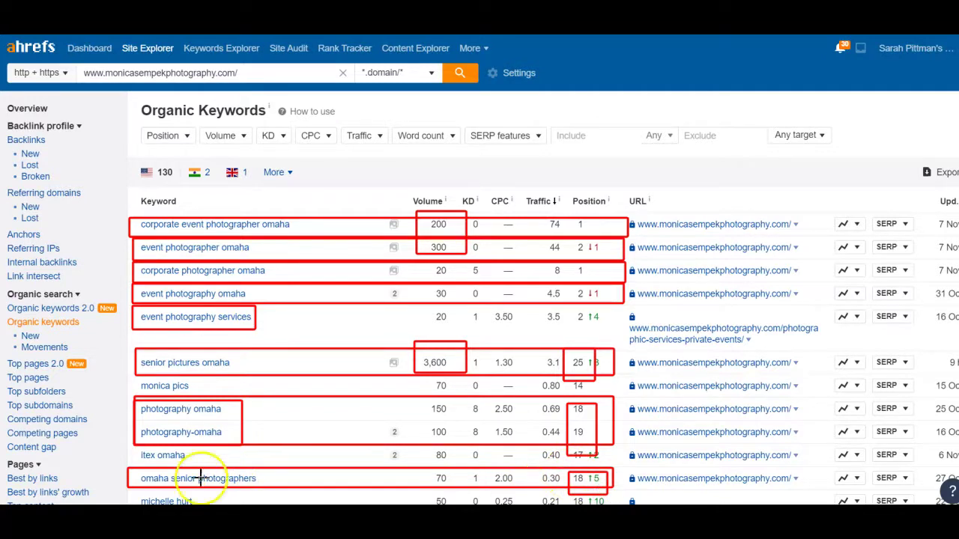
key(Escape)
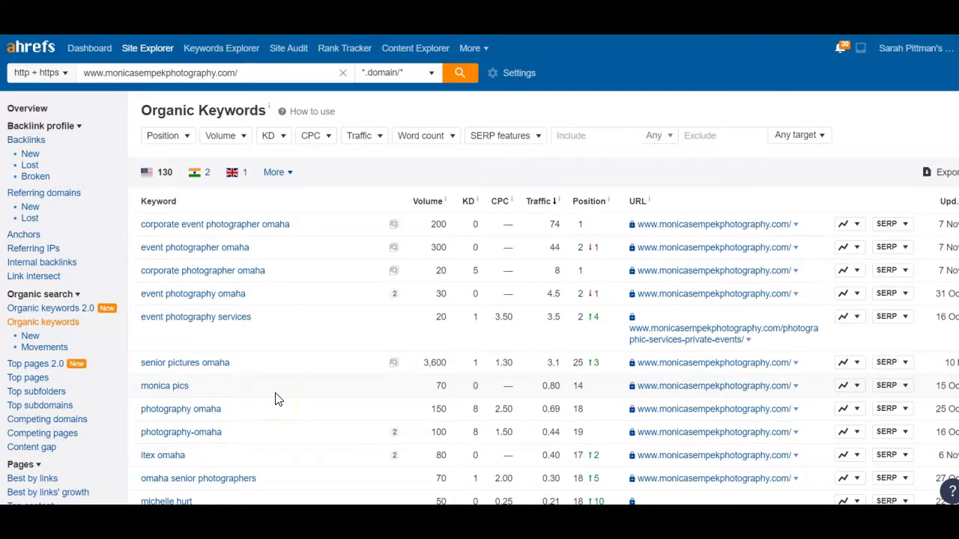
Step: Research 'senior pictures omaha', then view Site Explorer Overview for A Better Exposure's top-ranking page
click(221, 363)
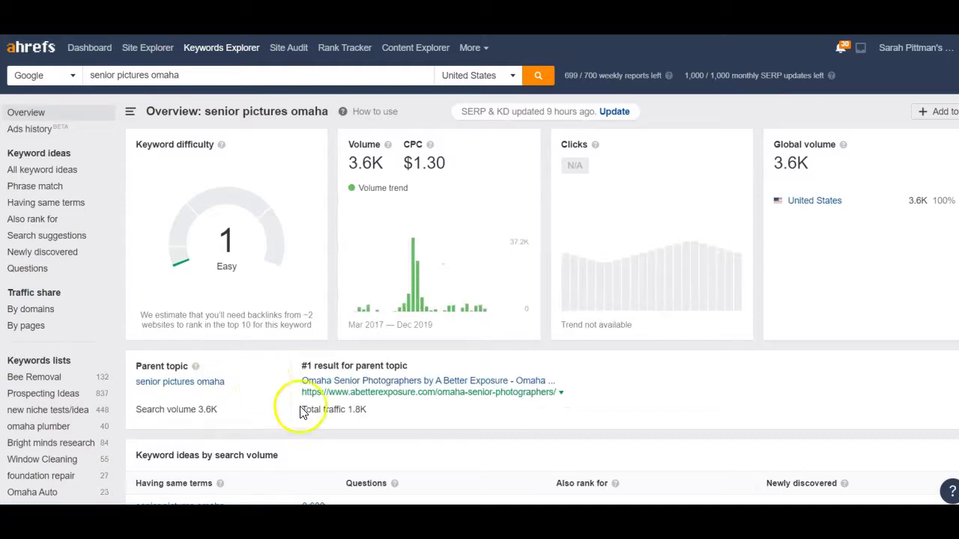
scroll(352, 400, down, 3)
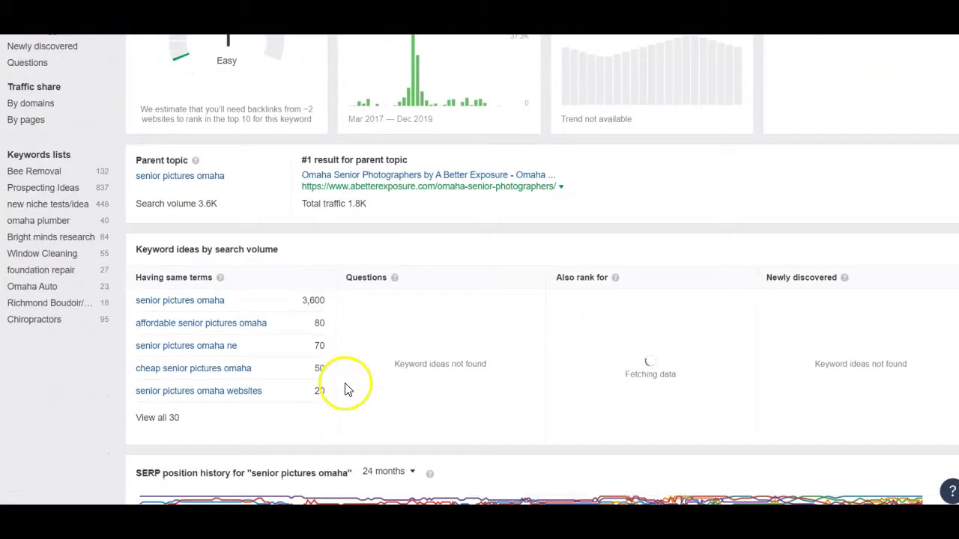
scroll(362, 406, down, 5)
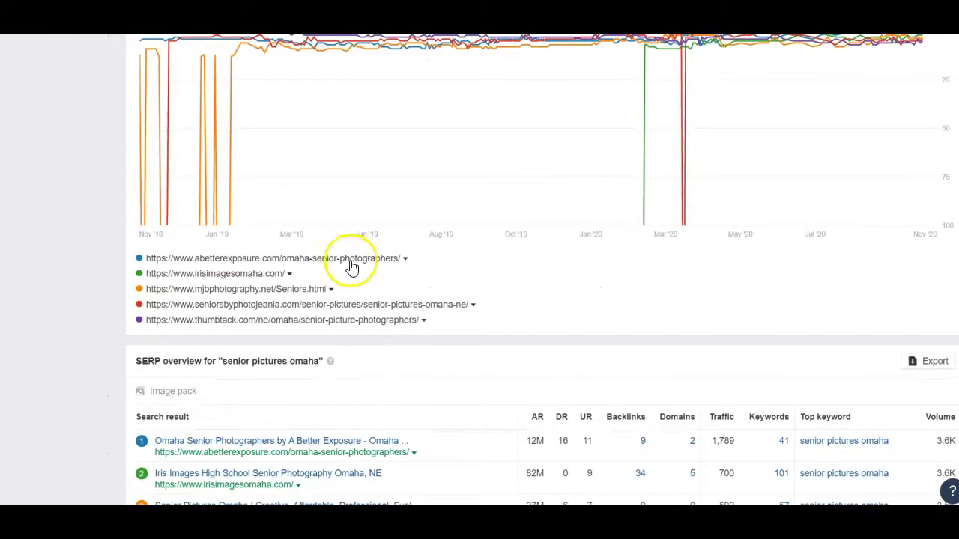
click(408, 262)
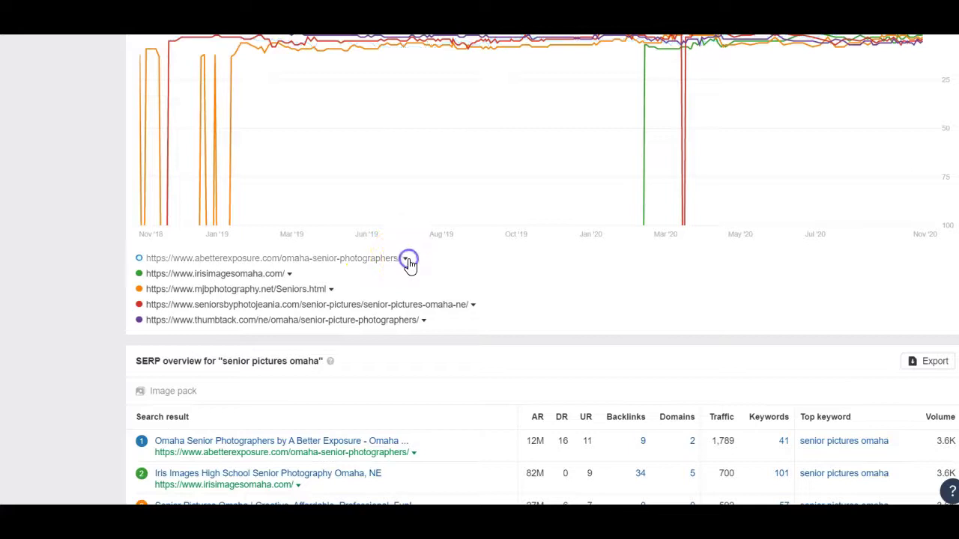
click(404, 260)
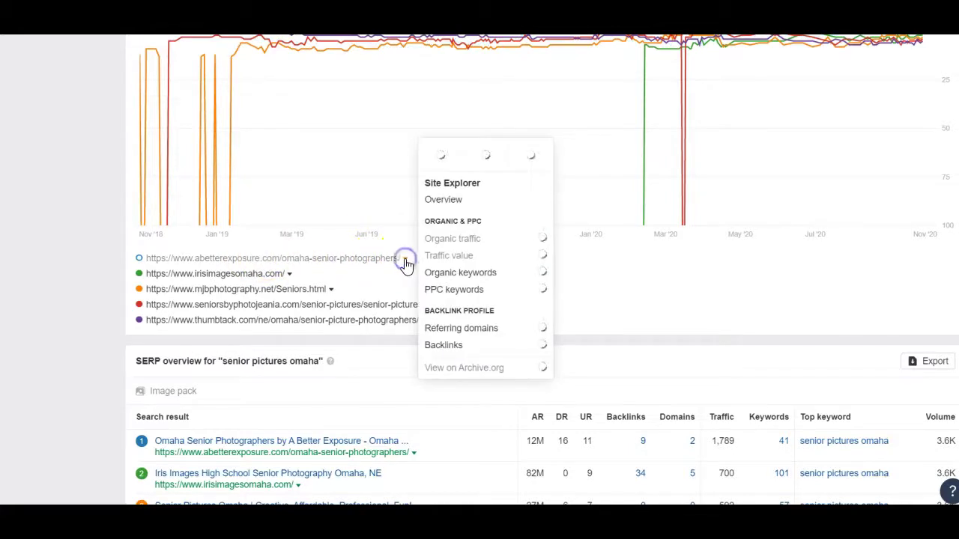
click(442, 200)
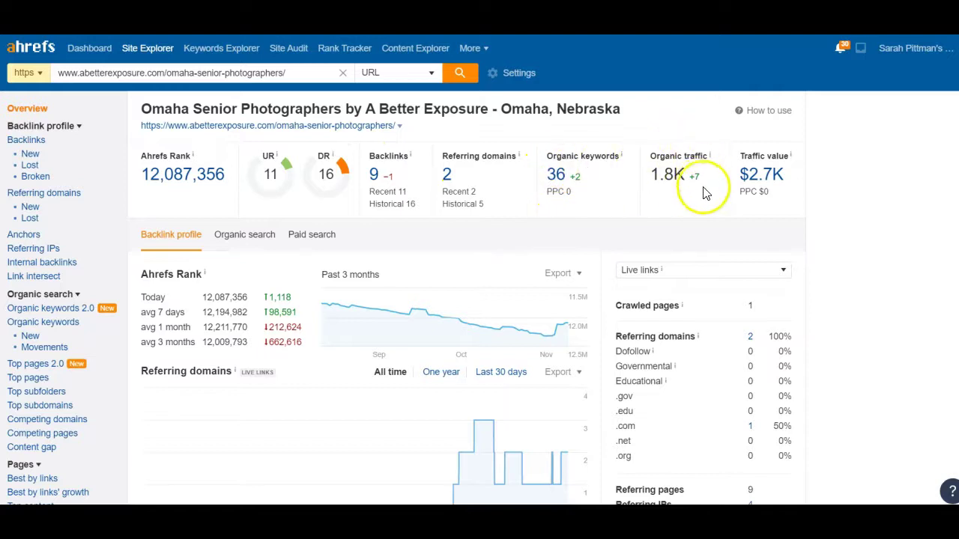
Step: Show the Organic Keywords report from the page's Site Explorer overview
click(555, 174)
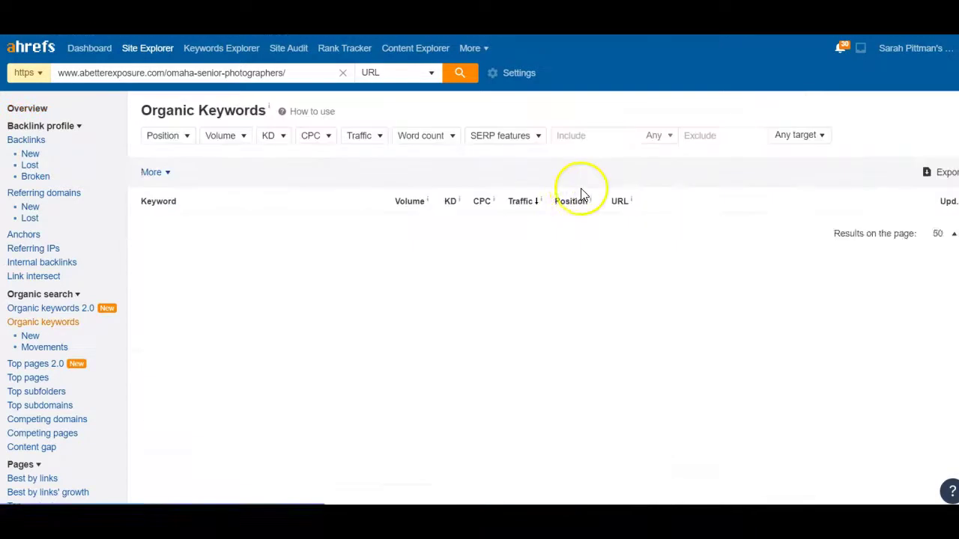